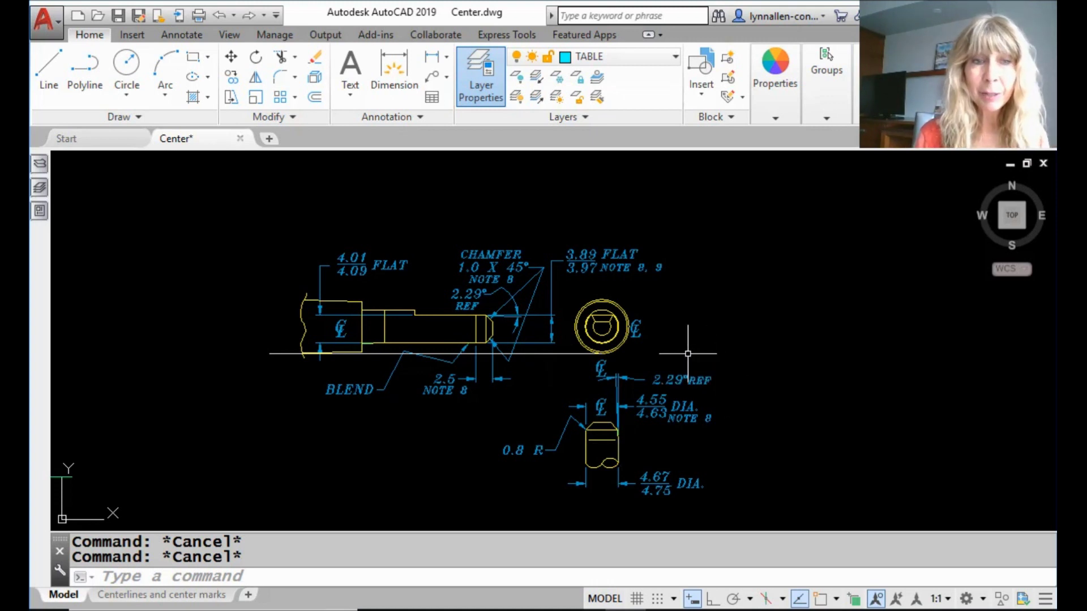
- Zoom in on the part's circular end view
{"action": "scroll", "coordinate": [683, 355], "scroll_direction": "up", "scroll_amount": 2}
{"action": "scroll", "coordinate": [683, 356], "scroll_direction": "up", "scroll_amount": 2}
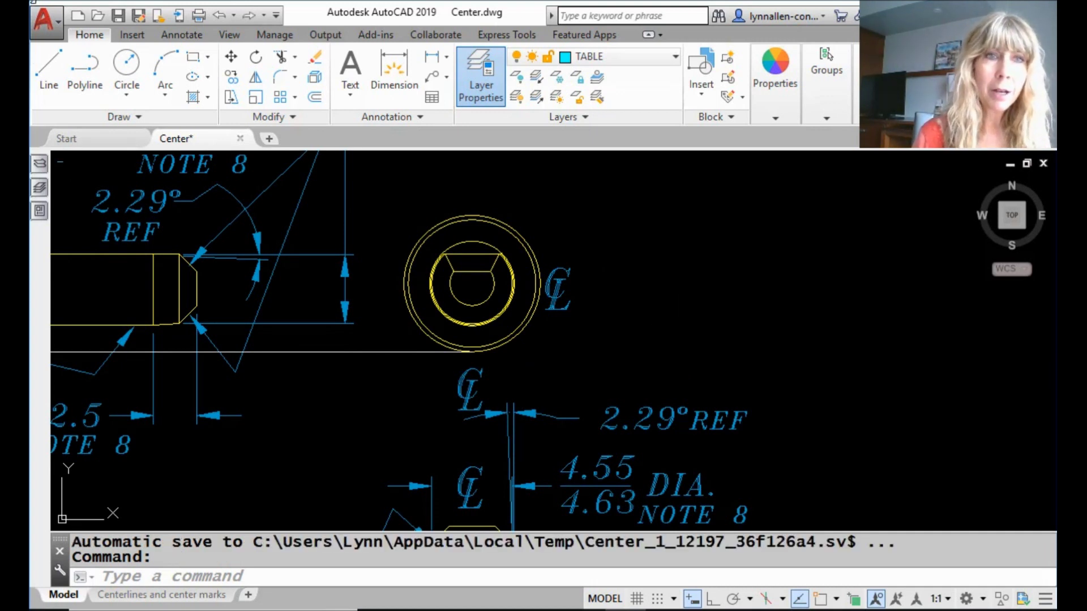
- Place a center mark on the end view's outer circle with the Annotate tab's Center Mark tool
{"action": "left_click", "coordinate": [442, 313]}
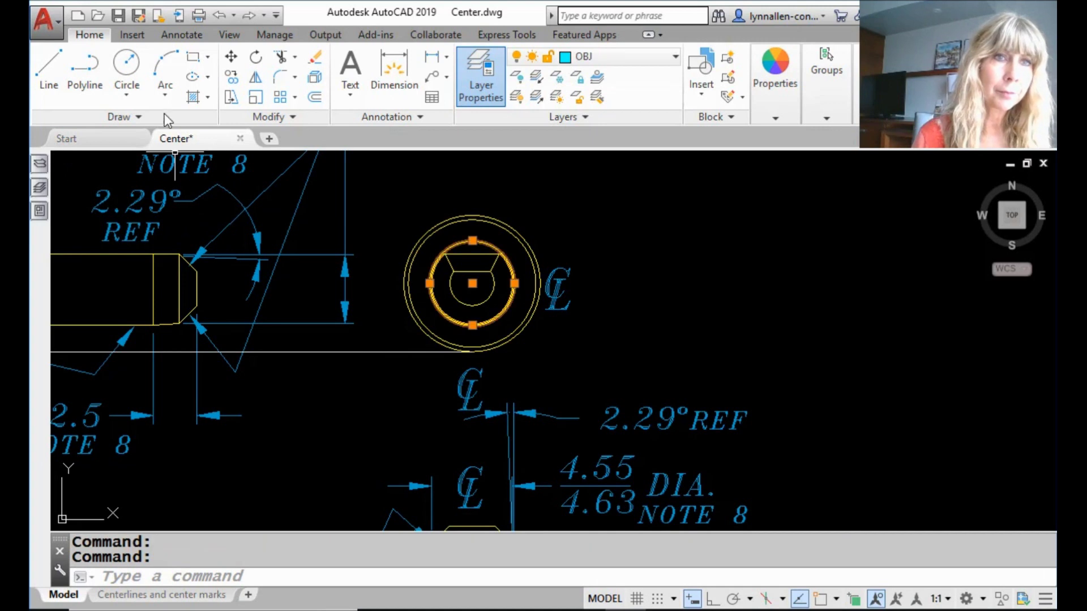
{"action": "left_click", "coordinate": [196, 35]}
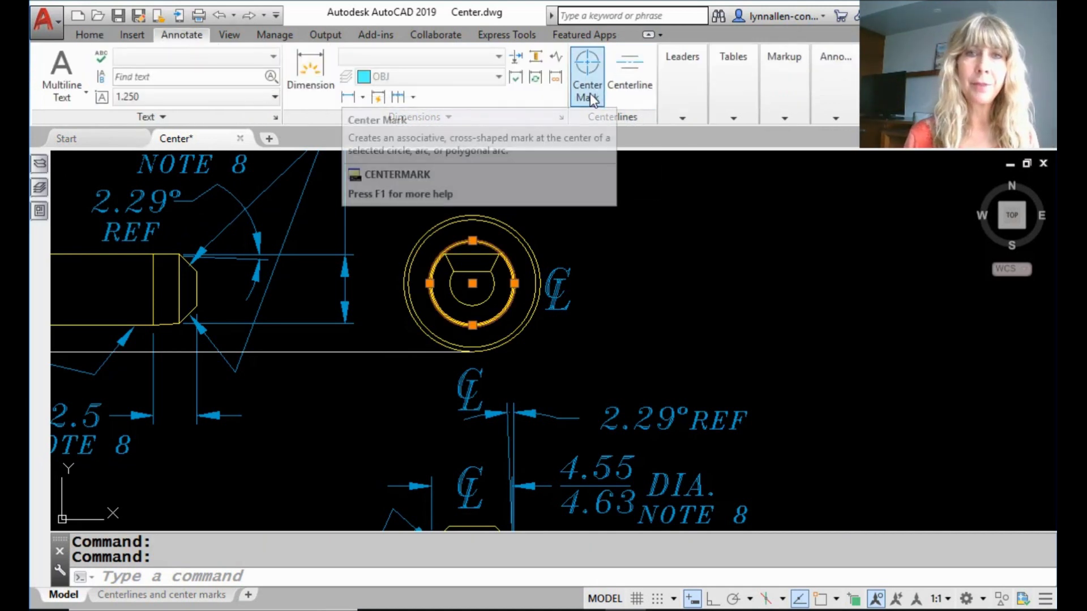
{"action": "left_click", "coordinate": [587, 76]}
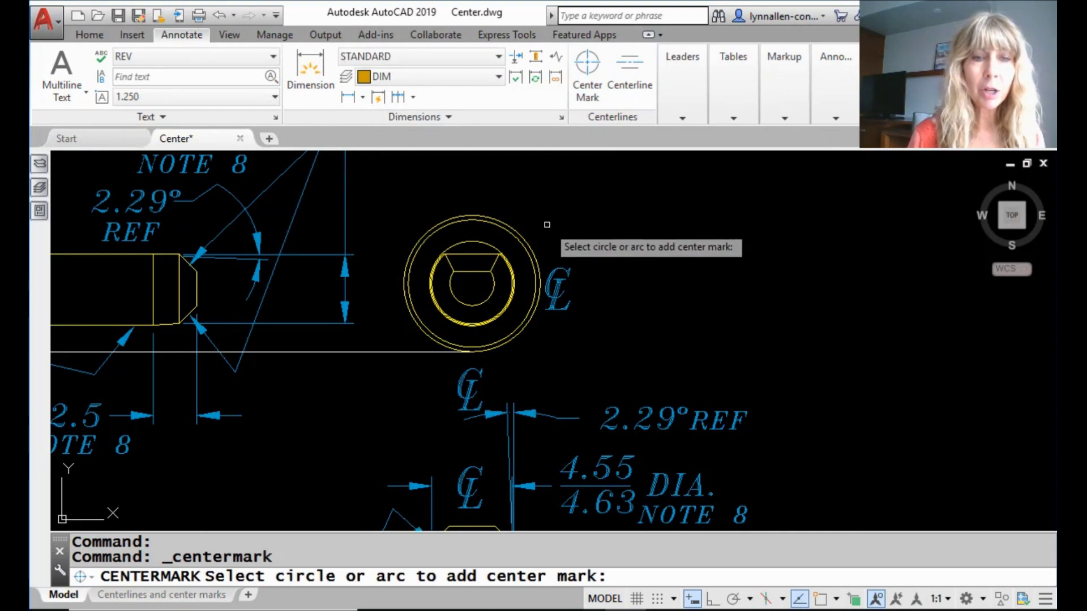
{"action": "left_click", "coordinate": [516, 227]}
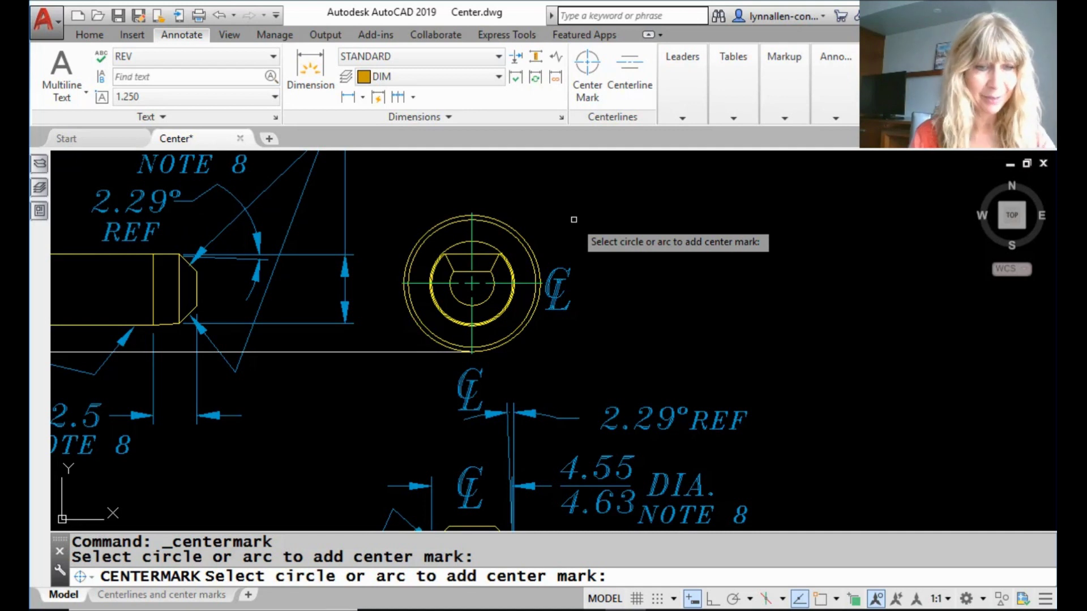
{"action": "key", "text": "Escape"}
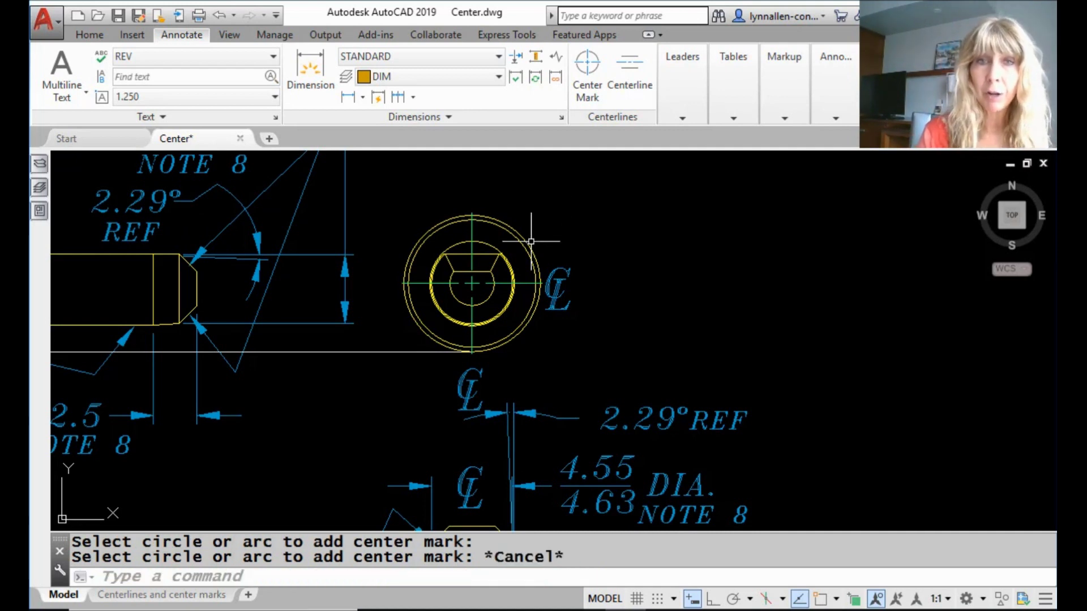
- Move the outer circle to the right using its center grip
{"action": "scroll", "coordinate": [538, 229], "scroll_direction": "up", "scroll_amount": 2}
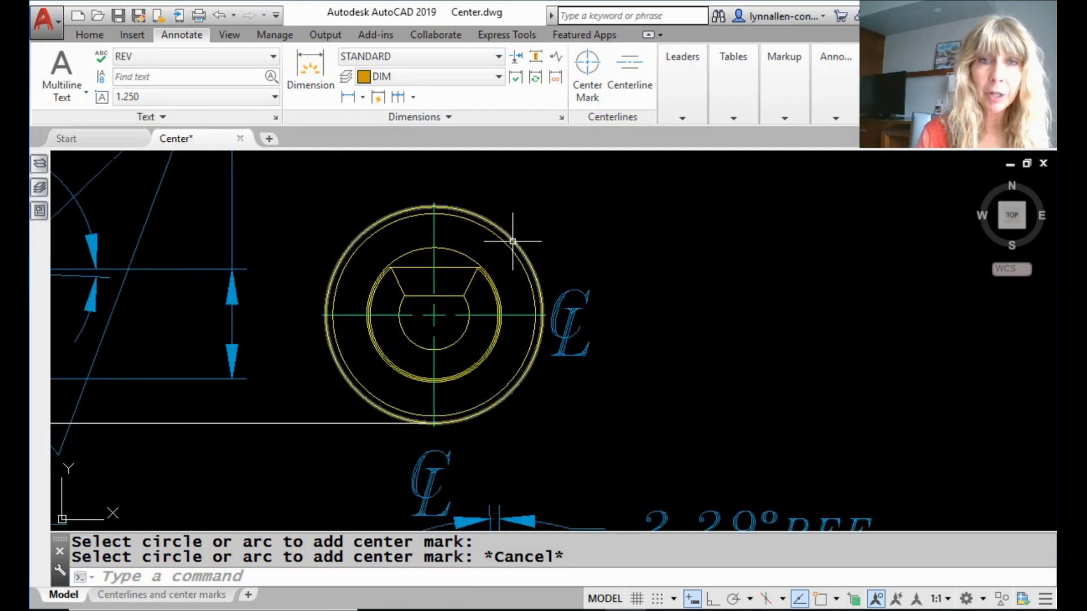
{"action": "left_click", "coordinate": [513, 240]}
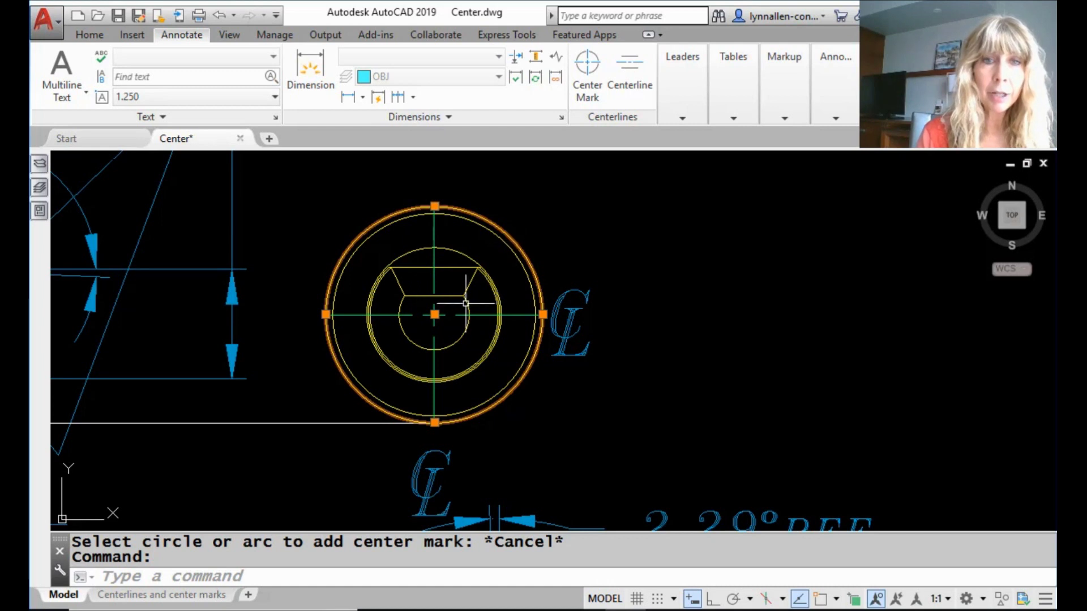
{"action": "left_click", "coordinate": [434, 314]}
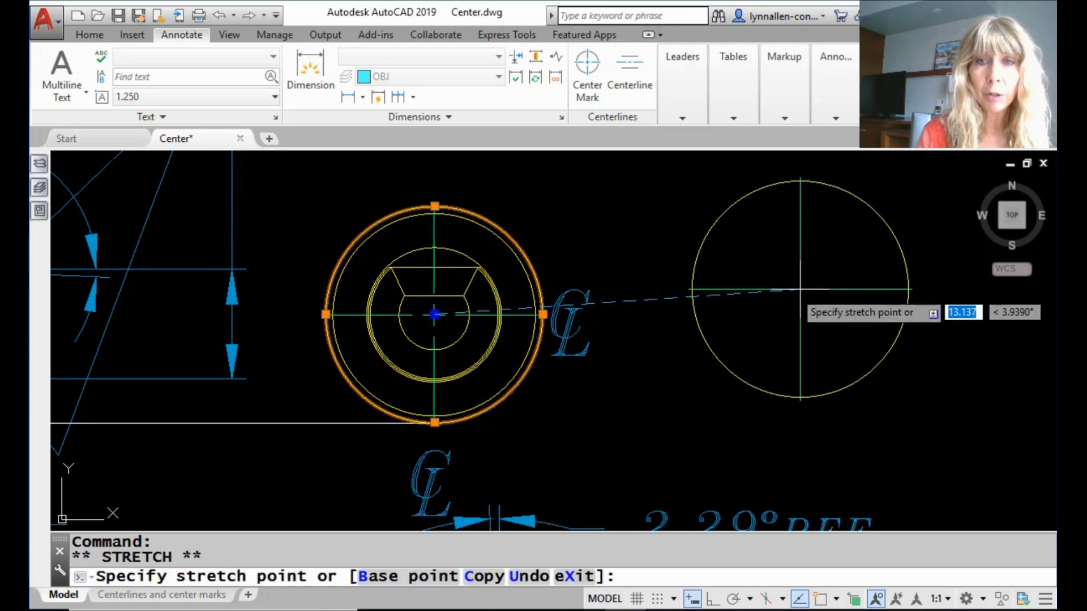
{"action": "left_click", "coordinate": [786, 291]}
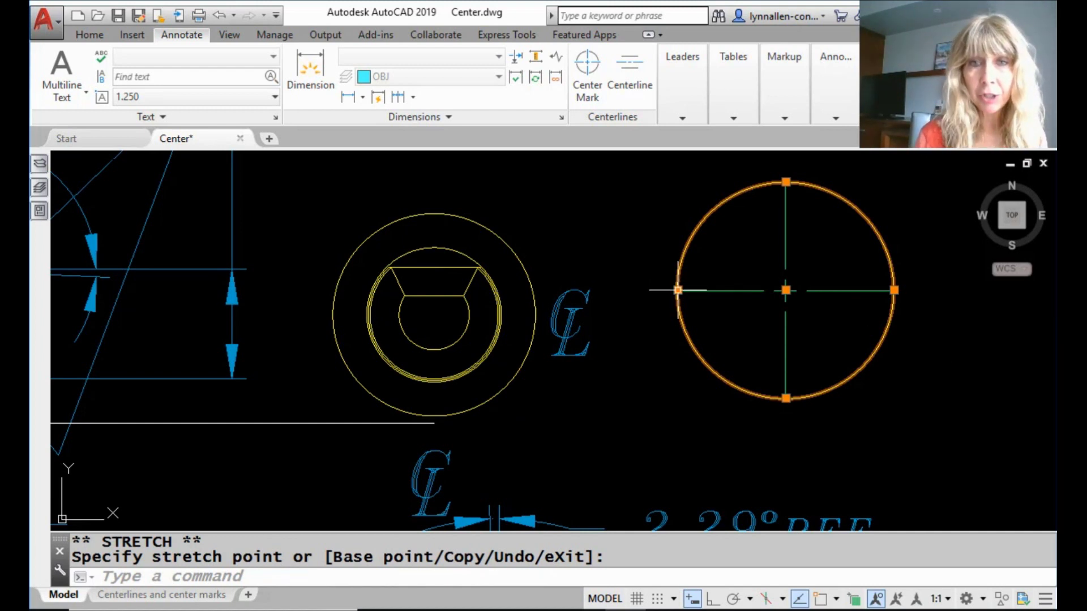
- Shrink the circle's radius with a quadrant grip, then select its center mark
{"action": "left_click", "coordinate": [677, 290]}
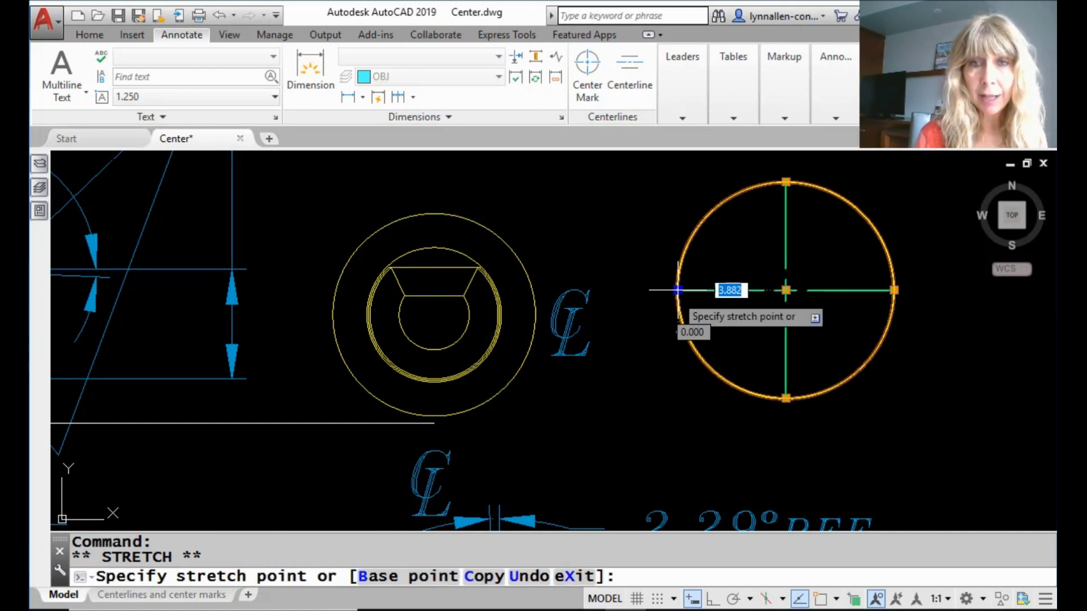
{"action": "left_click", "coordinate": [725, 290]}
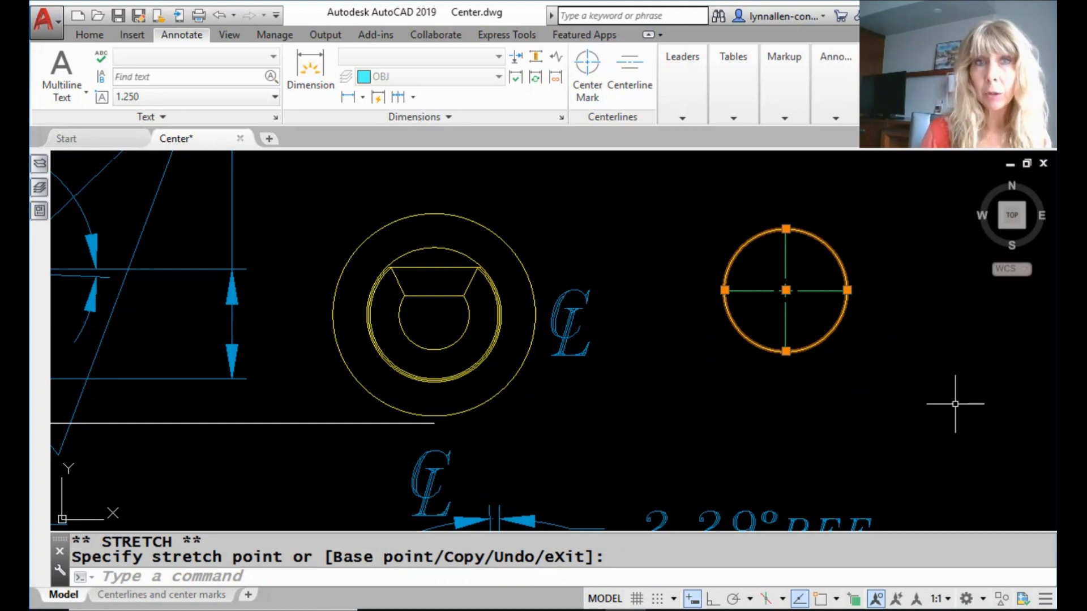
{"action": "key", "text": "Escape"}
{"action": "key", "text": "Escape"}
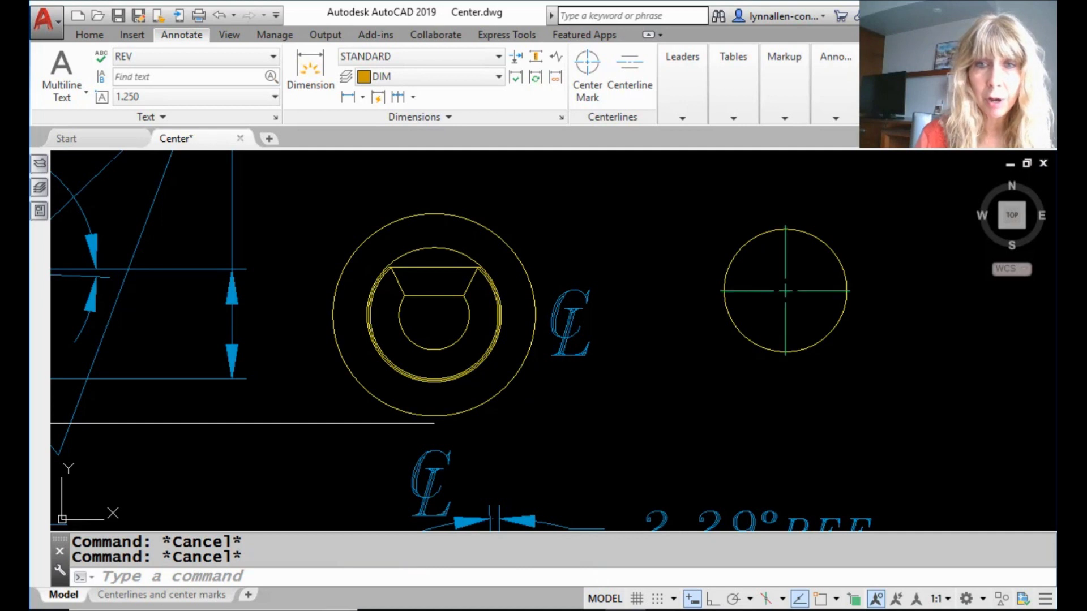
{"action": "left_click", "coordinate": [762, 291]}
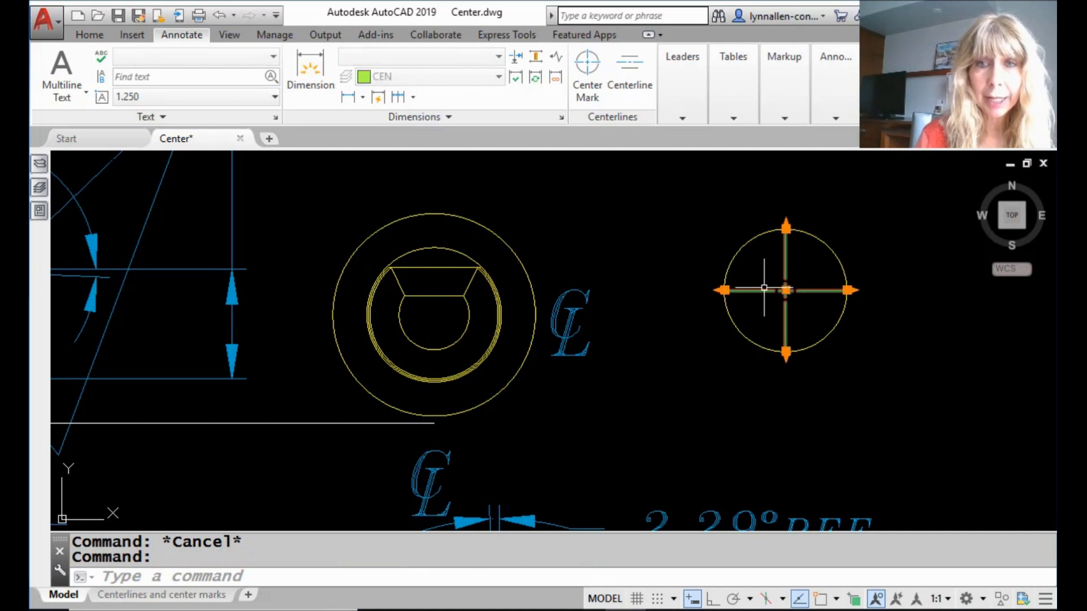
- Extend the center mark's left line past the circle, then undo a trial move with U
{"action": "left_click", "coordinate": [722, 291]}
{"action": "left_click", "coordinate": [680, 291]}
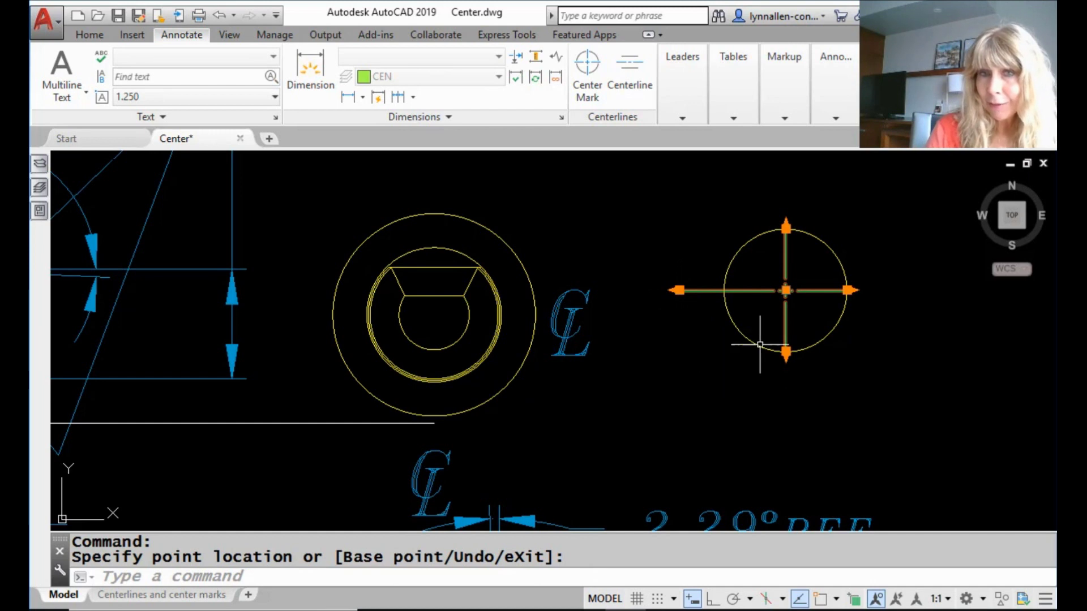
{"action": "left_click", "coordinate": [786, 291]}
{"action": "left_click", "coordinate": [712, 243]}
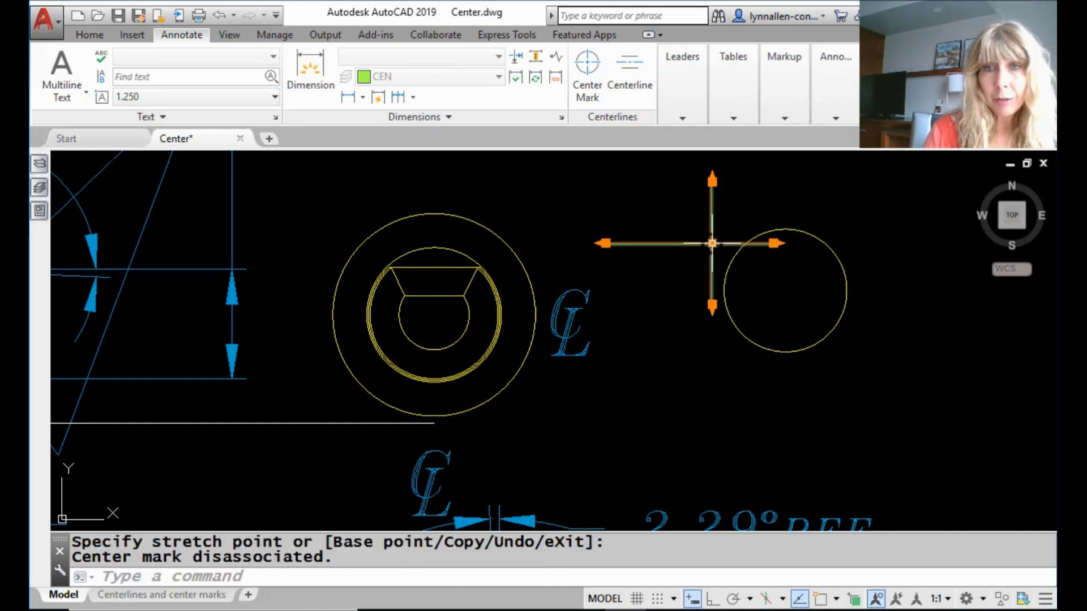
{"action": "type", "text": "u"}
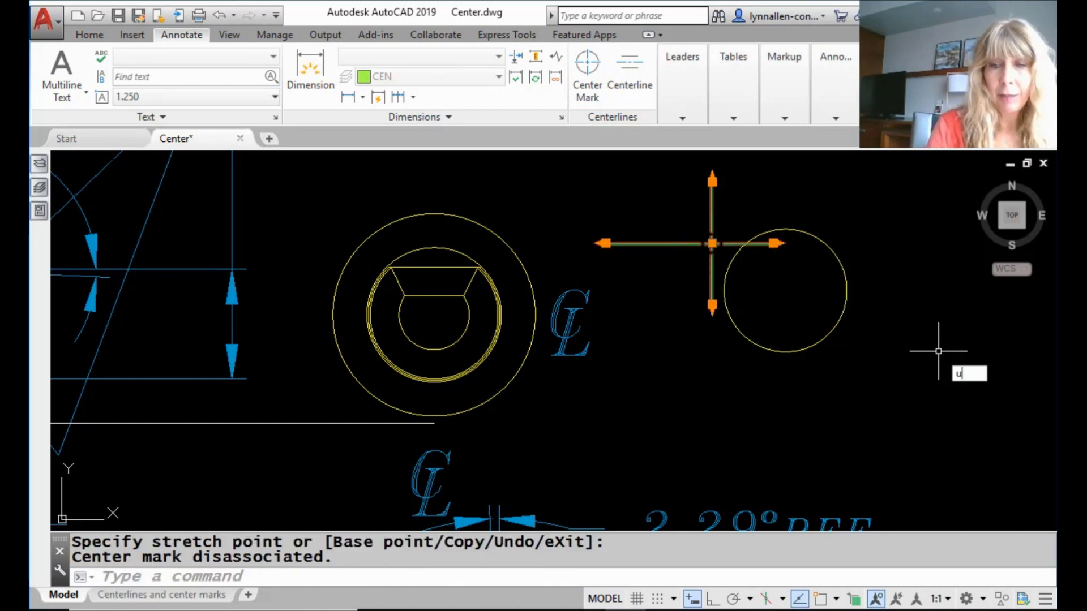
{"action": "key", "text": "Return"}
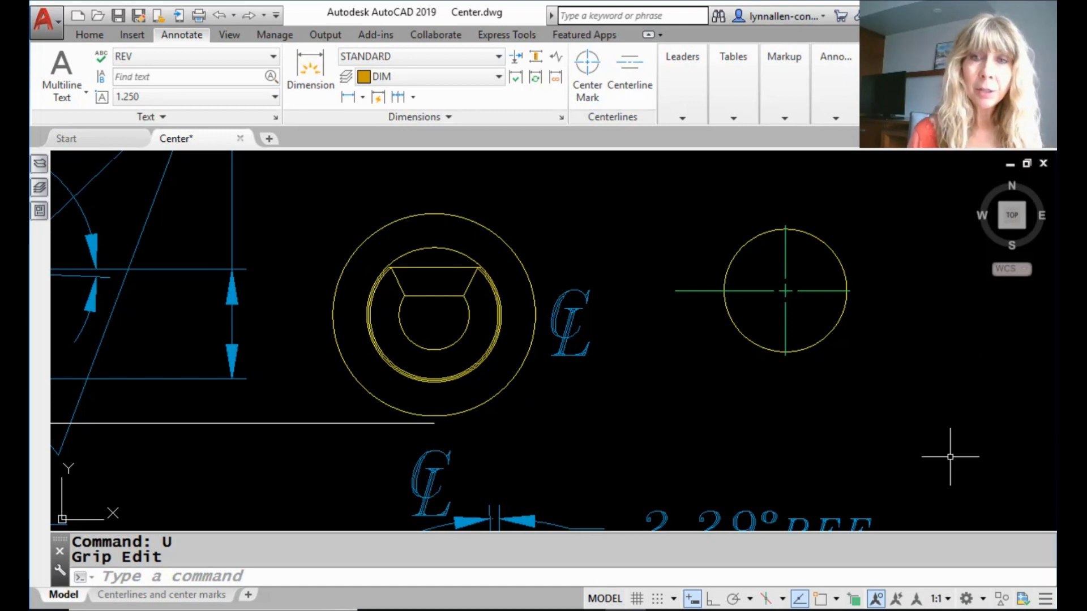
{"action": "left_click", "coordinate": [752, 290]}
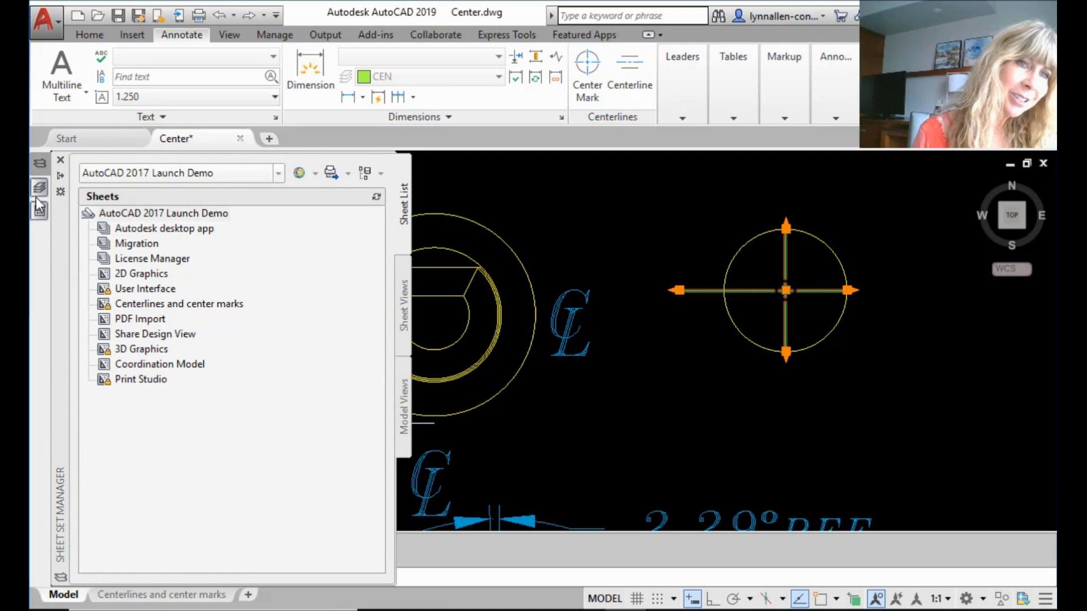
- Review the center mark's properties, confirming it is associative on layer CEN
{"action": "mouse_move", "coordinate": [41, 215]}
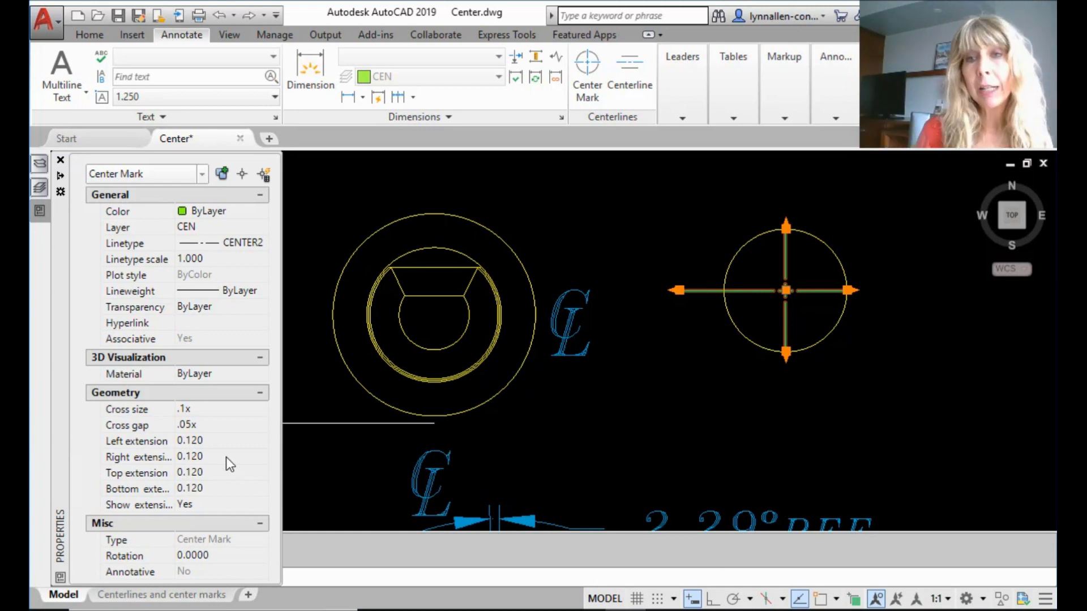
- Close Properties and browse CENTER command-line suggestions like CENTERREASSOCIATE and CENTERLTYPE, then cancel
{"action": "key", "text": "ctrl+1"}
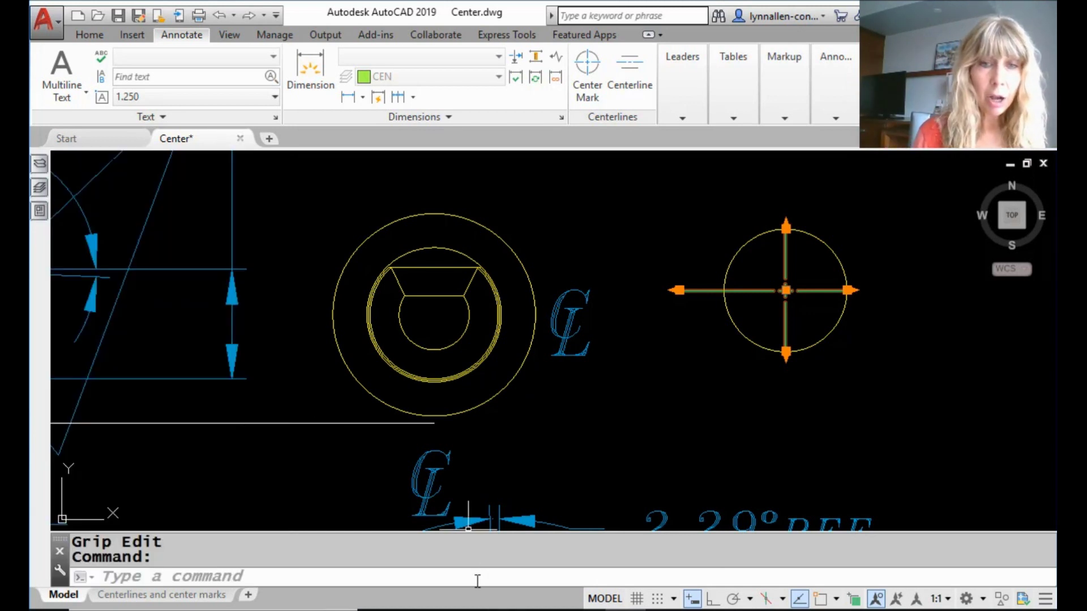
{"action": "left_click", "coordinate": [477, 580]}
{"action": "type", "text": "cen"}
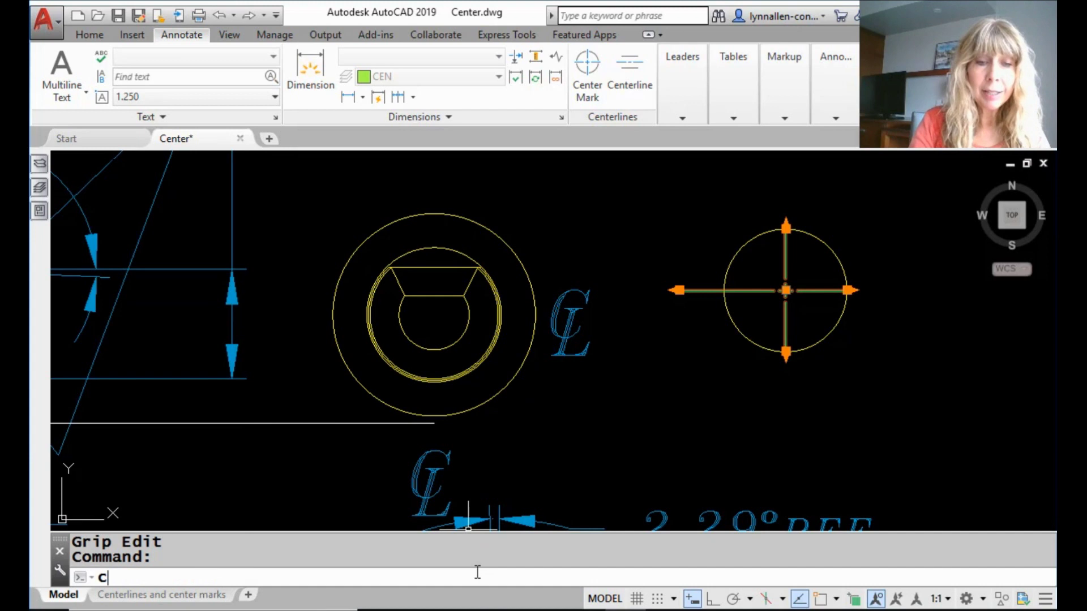
{"action": "type", "text": "ter"}
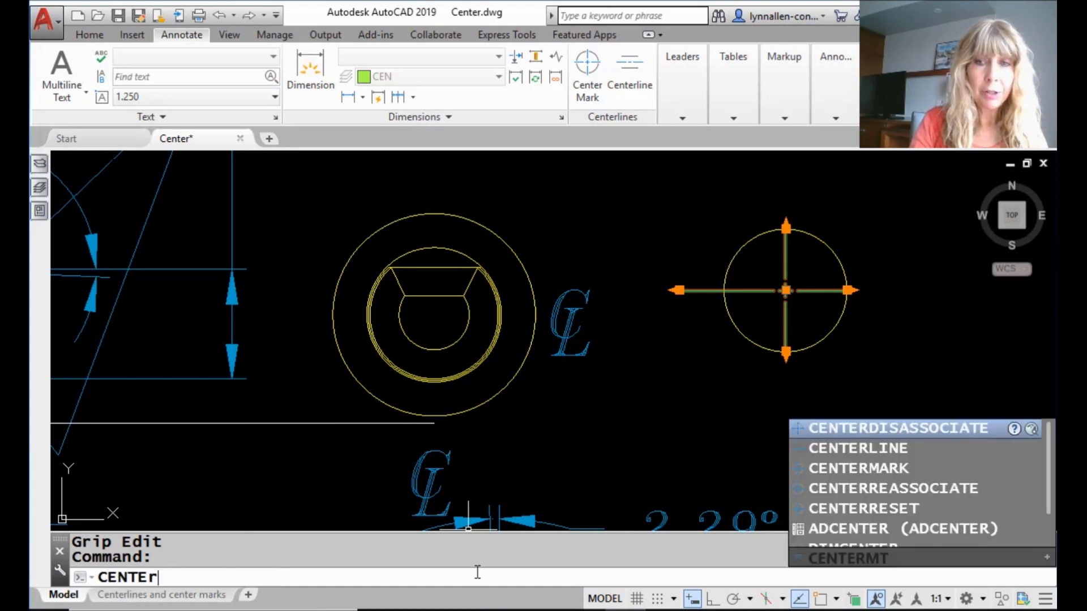
{"action": "key", "text": "Down"}
{"action": "key", "text": "Down"}
{"action": "key", "text": "Down"}
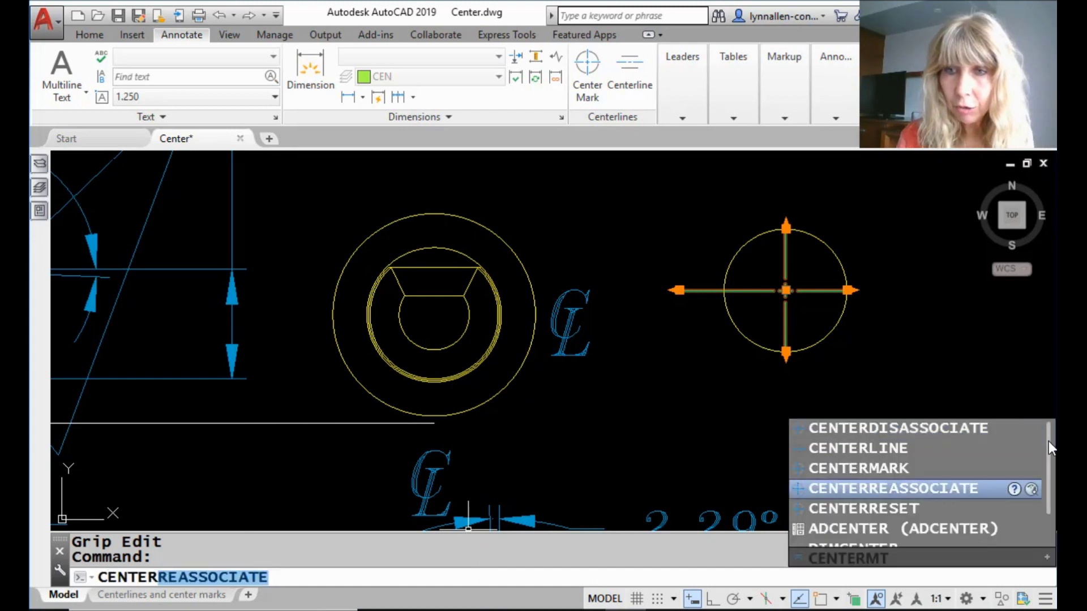
{"action": "left_click_drag", "start_coordinate": [1048, 440], "coordinate": [1048, 504]}
{"action": "left_click", "coordinate": [1045, 558]}
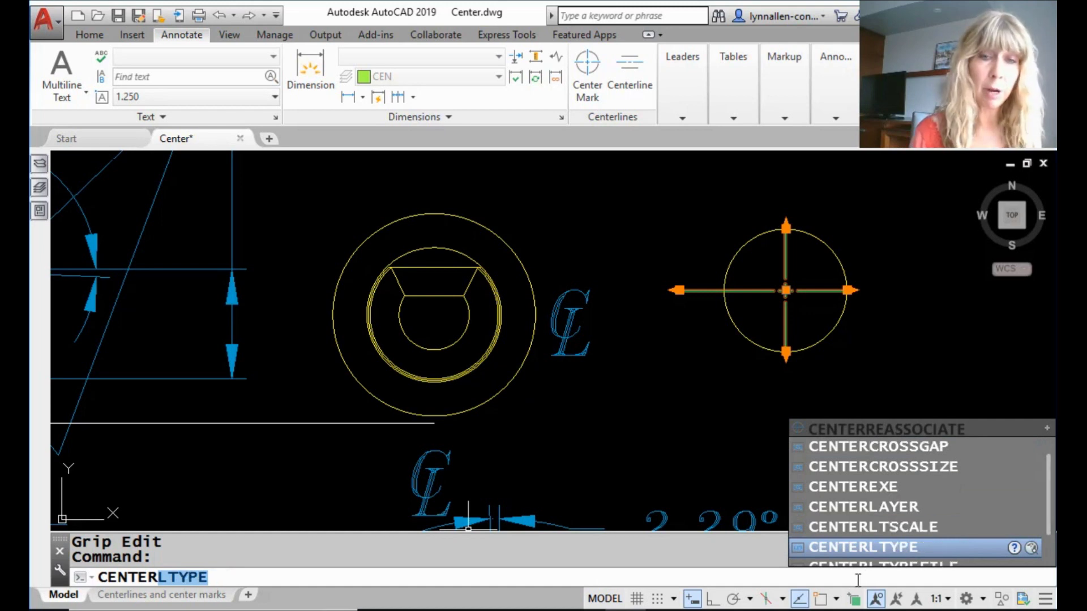
{"action": "left_click", "coordinate": [711, 575]}
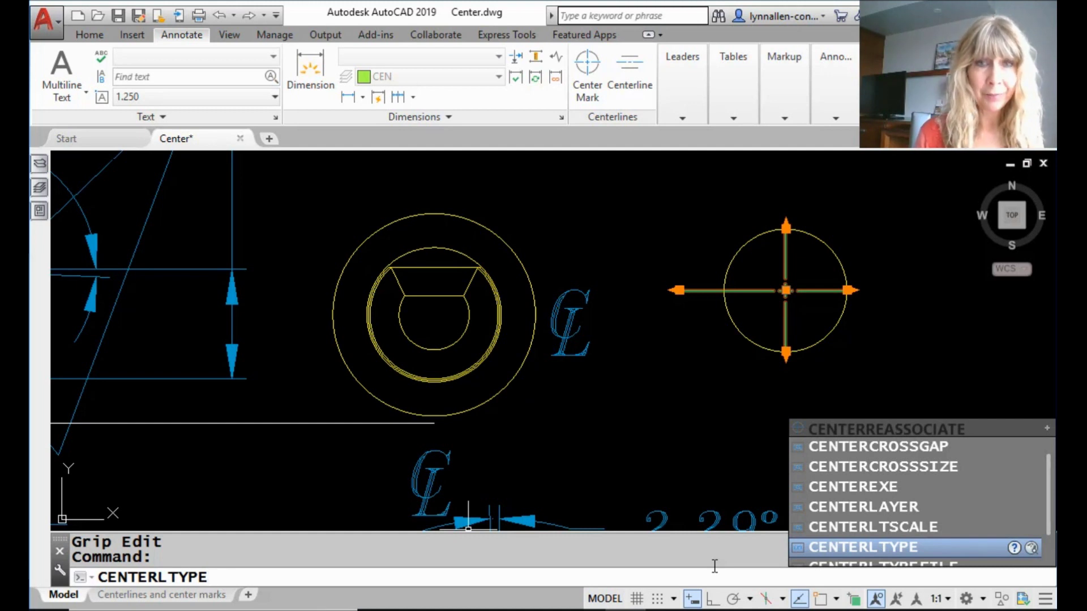
{"action": "key", "text": "Escape"}
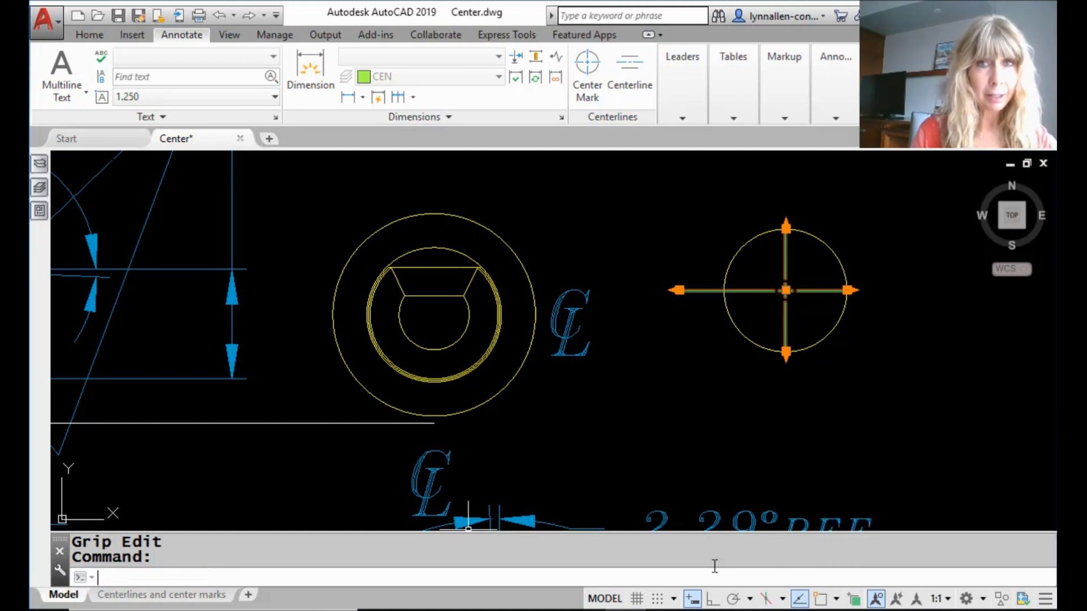